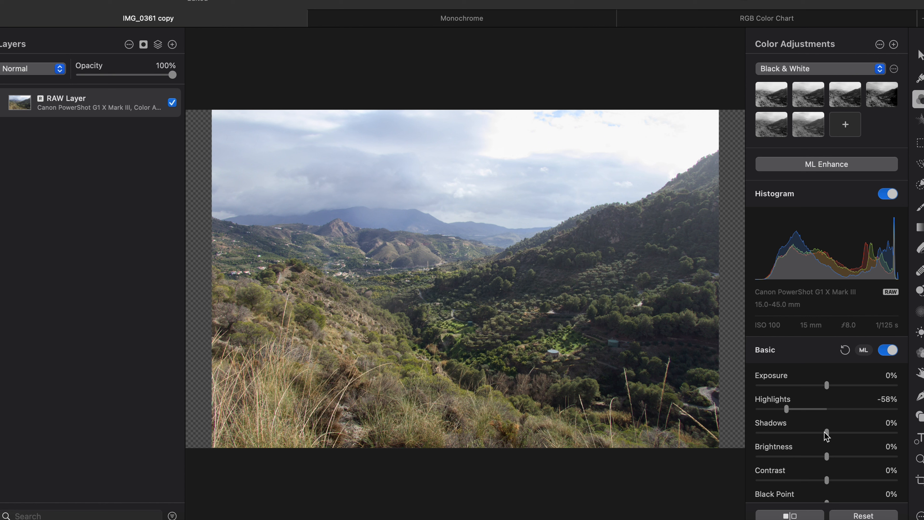
- Brighten the photo by setting Brightness to 17%
scroll(827, 435, down, 5)
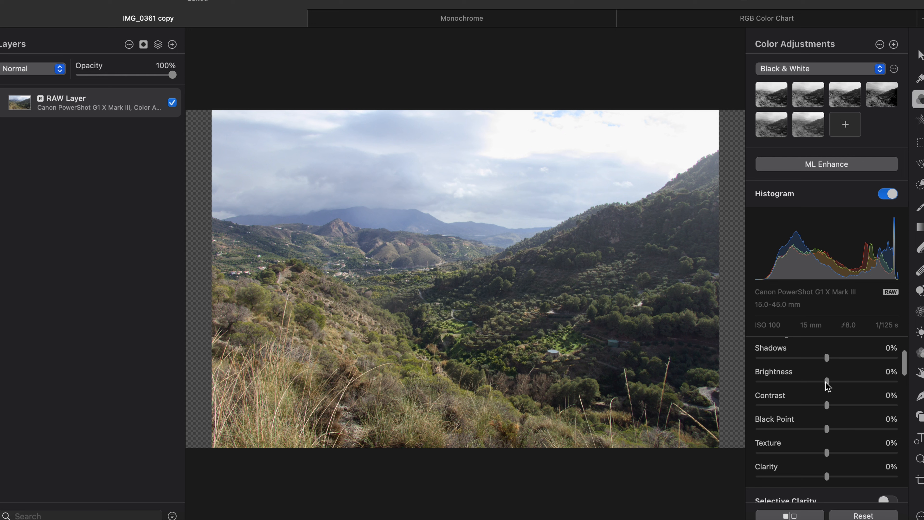
click(826, 382)
mouse_move(826, 382)
mouse_down()
mouse_move(838, 382)
mouse_move(808, 381)
mouse_move(827, 382)
mouse_up()
- Preview maximum Contrast and a much lower Black Point, then return both to 0%
scroll(827, 380, down, 3)
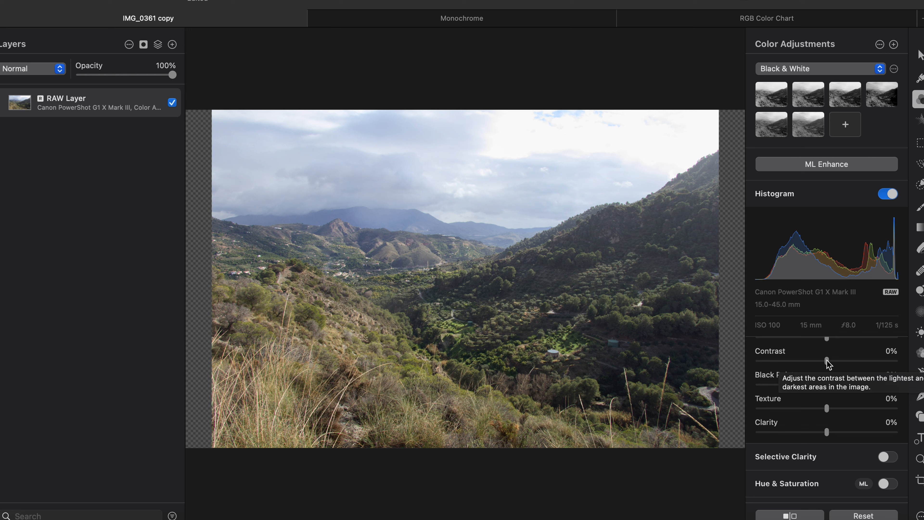
drag(828, 362, 921, 368)
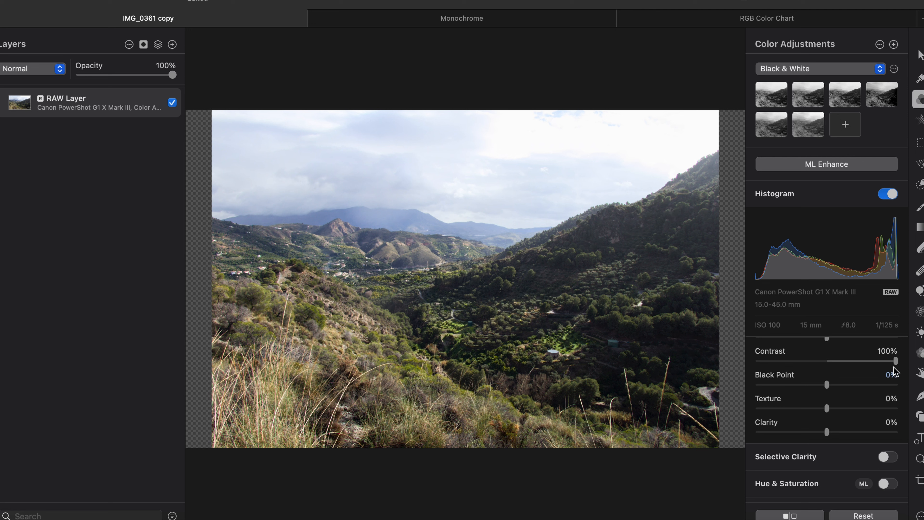
drag(895, 361, 870, 384)
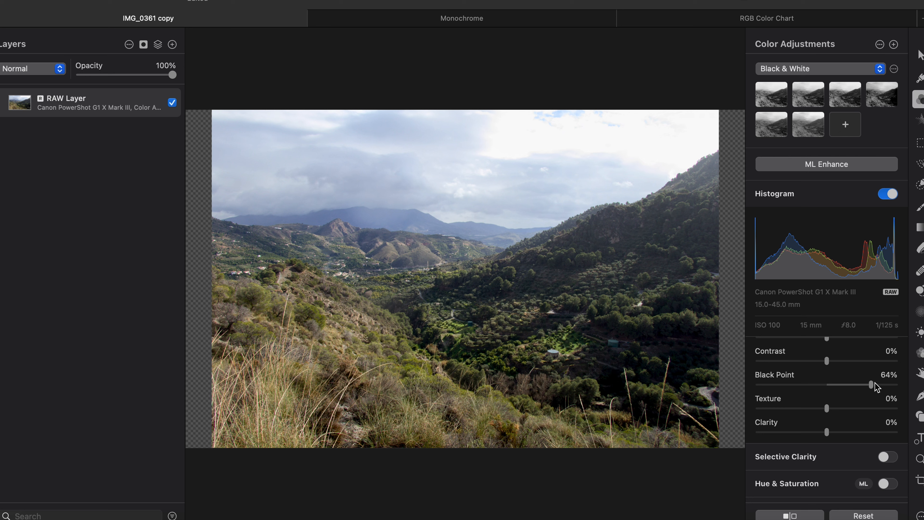
drag(872, 386, 799, 388)
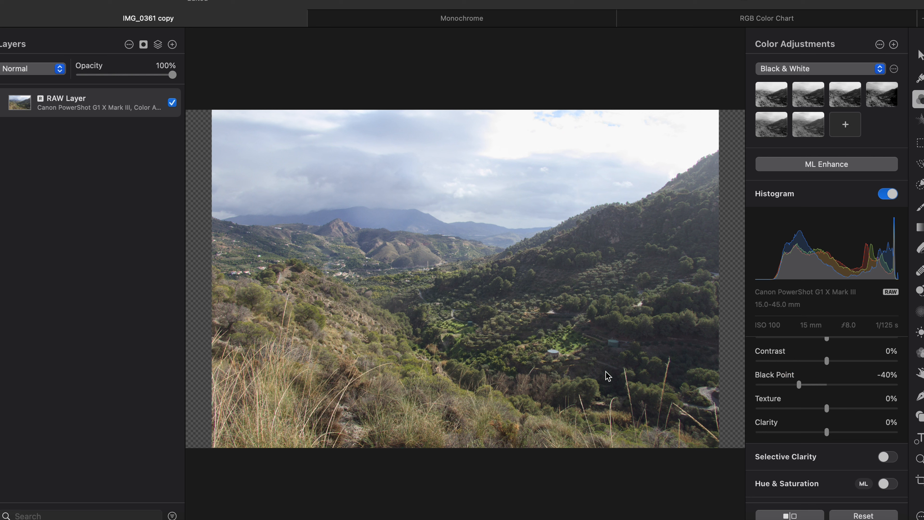
drag(799, 384, 831, 387)
- Scroll Color Adjustments past Selective Color and Levels to reveal the RGB Curves graph
scroll(829, 388, down, 3)
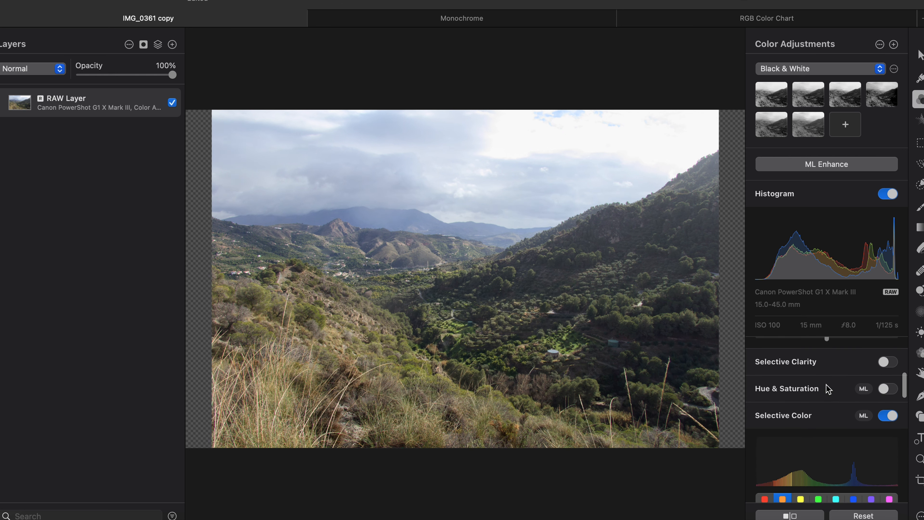
scroll(829, 388, down, 1)
scroll(828, 389, up, 4)
scroll(825, 384, down, 1)
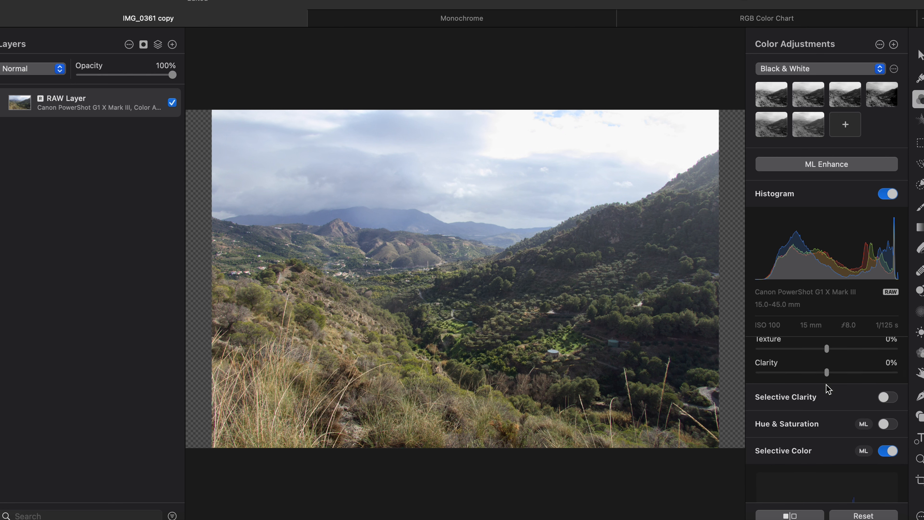
scroll(826, 385, down, 2)
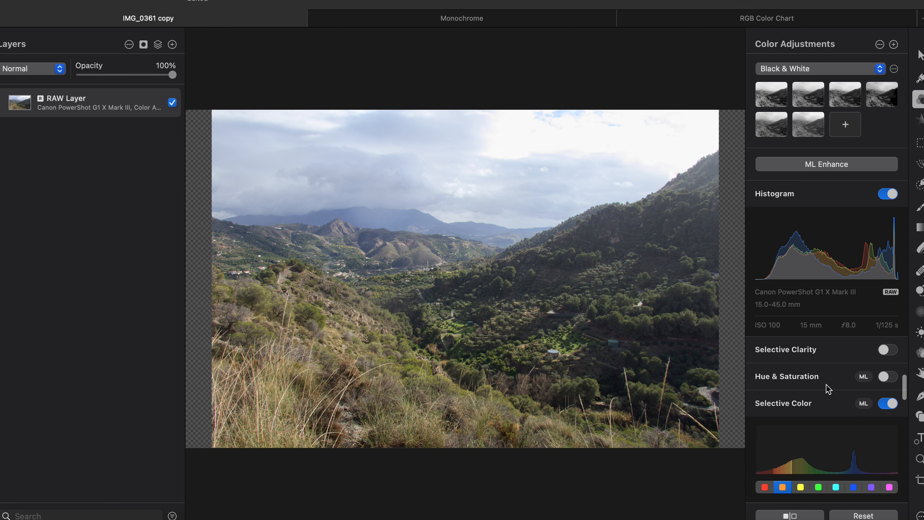
scroll(828, 388, down, 1)
scroll(829, 389, down, 1)
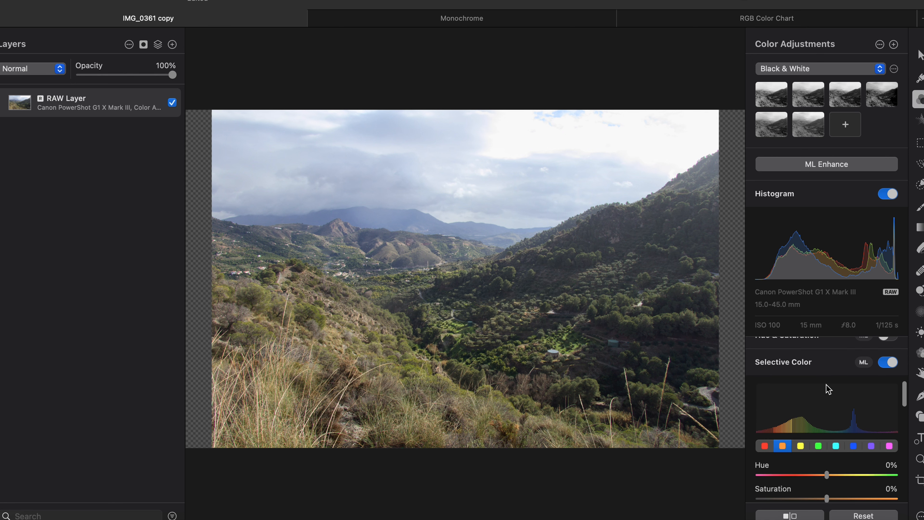
scroll(829, 389, down, 1)
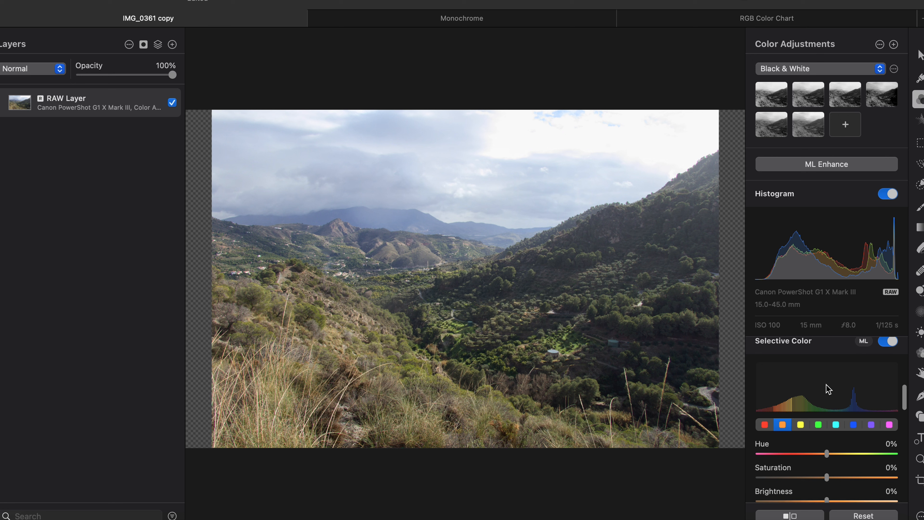
scroll(826, 385, up, 1)
scroll(825, 385, down, 1)
scroll(826, 385, down, 5)
scroll(826, 385, down, 2)
scroll(826, 384, down, 1)
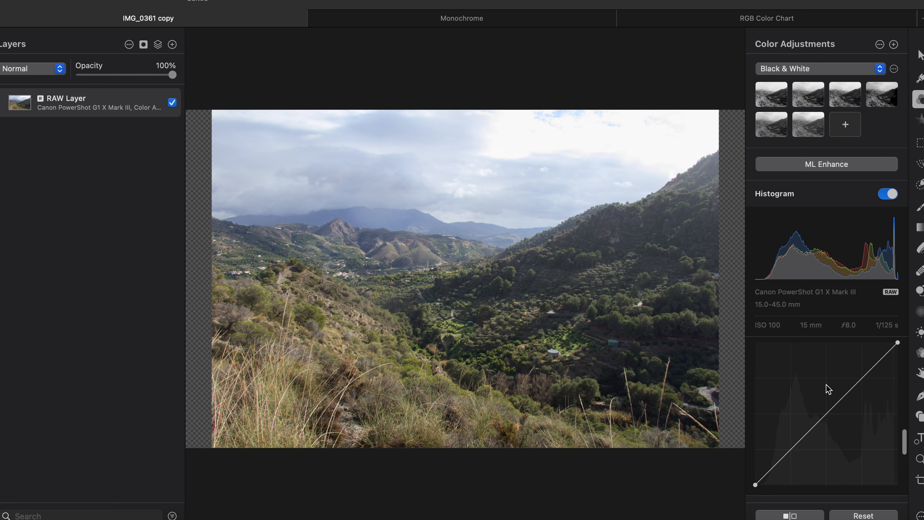
scroll(826, 385, up, 1)
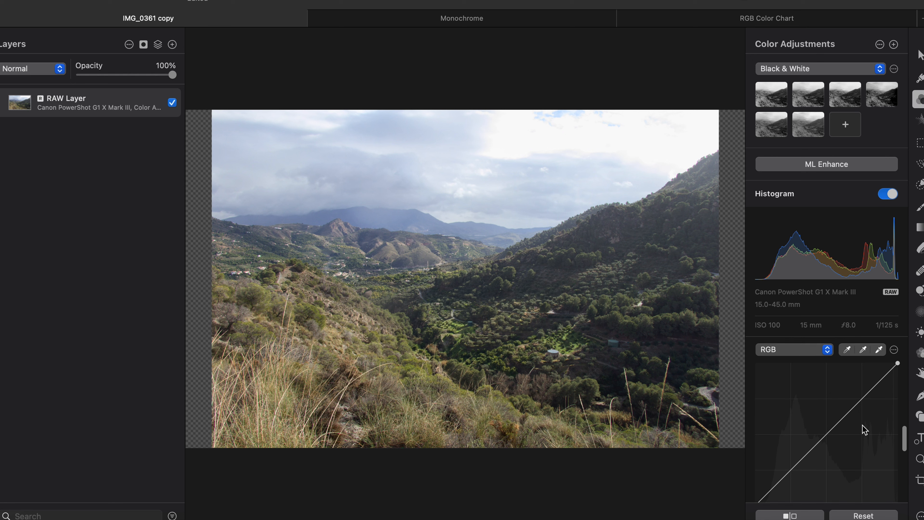
scroll(814, 393, down, 2)
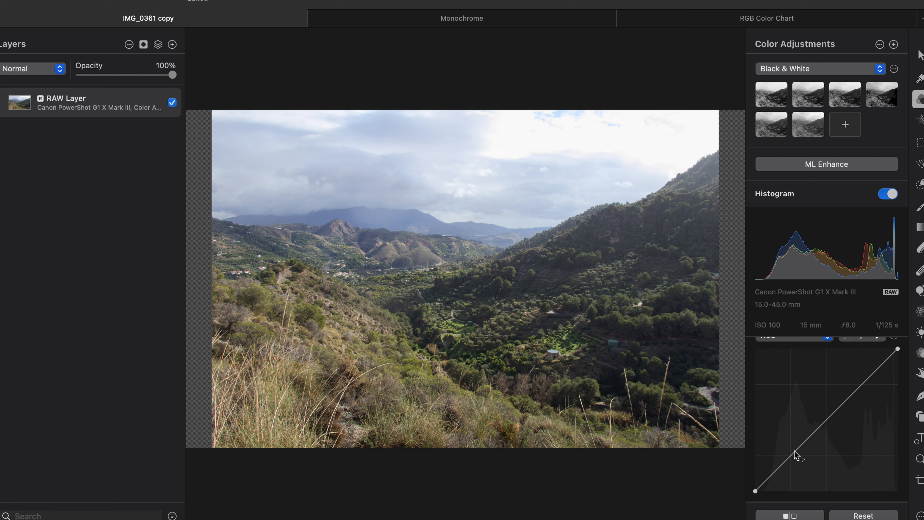
- Add low, middle and upper control points on the RGB curve and lift the lower midtones slightly
click(775, 471)
click(810, 437)
click(792, 453)
mouse_move(794, 458)
mouse_down()
mouse_move(784, 446)
mouse_move(802, 458)
mouse_move(788, 445)
mouse_move(799, 460)
mouse_move(795, 452)
mouse_up()
click(811, 436)
click(810, 437)
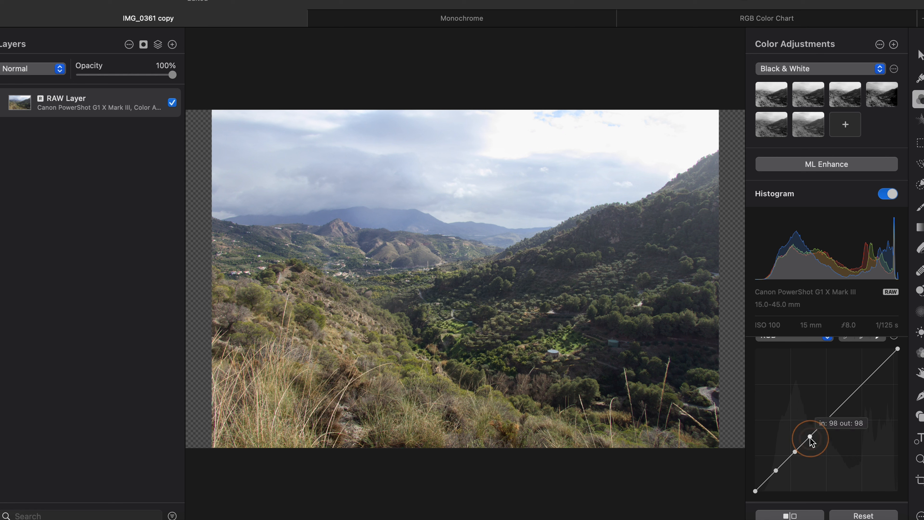
click(795, 452)
click(776, 471)
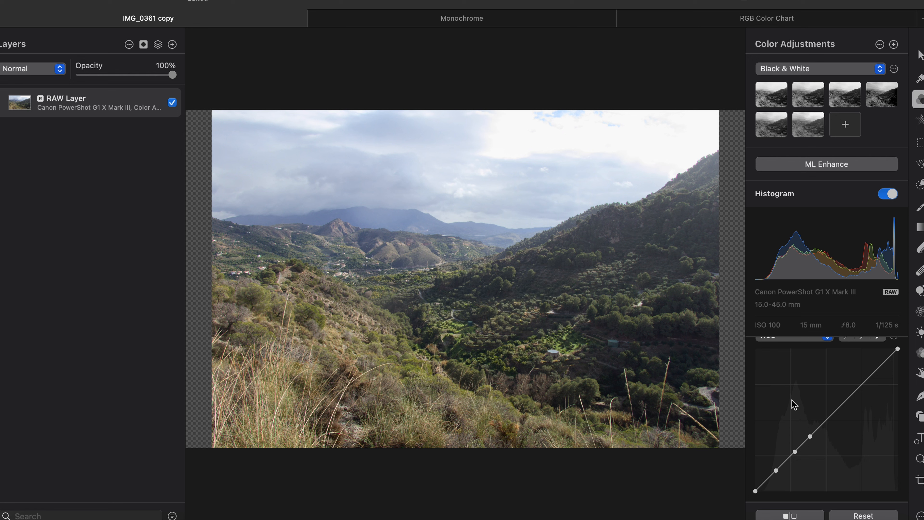
click(776, 470)
click(776, 470)
- Raise the middle curve point, lift the black end, then lower the point at input 79
click(795, 452)
mouse_move(795, 452)
mouse_down()
mouse_move(795, 423)
mouse_move(803, 466)
mouse_move(800, 449)
mouse_up()
mouse_move(756, 491)
mouse_down()
mouse_move(755, 462)
mouse_move(757, 491)
mouse_up()
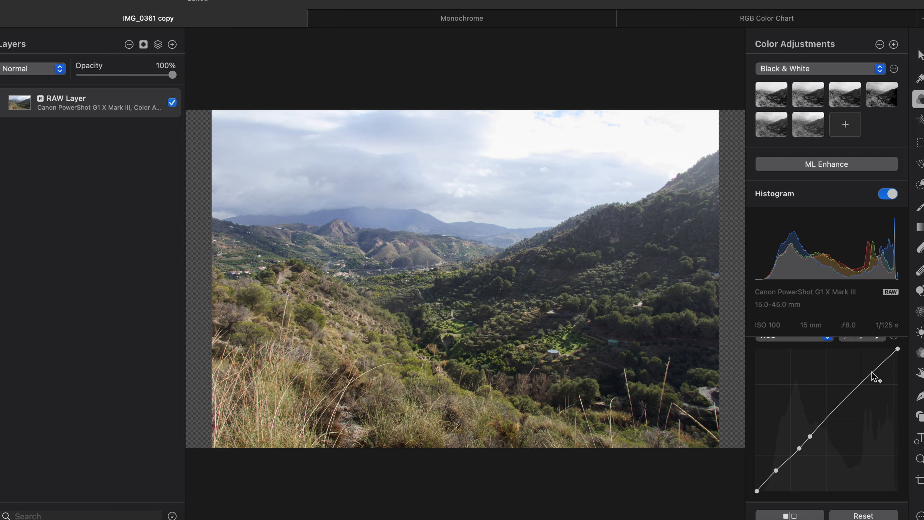
click(798, 449)
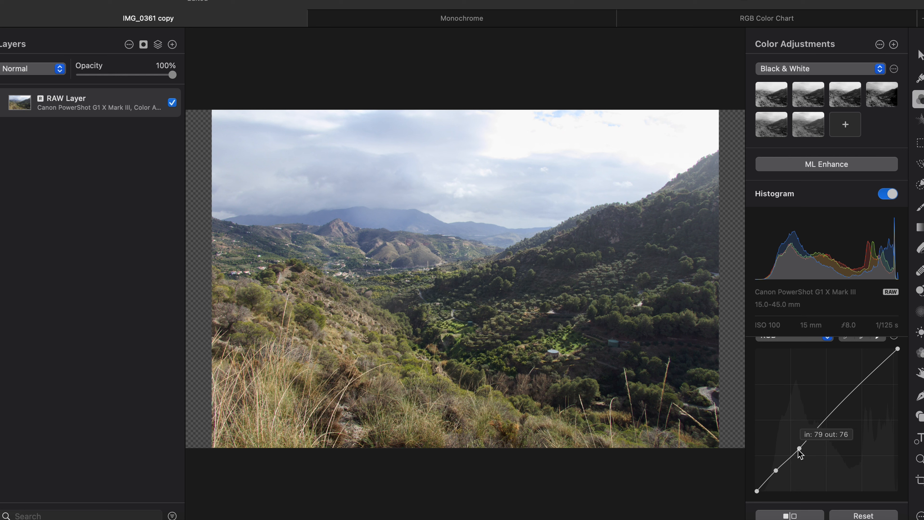
drag(798, 450, 798, 454)
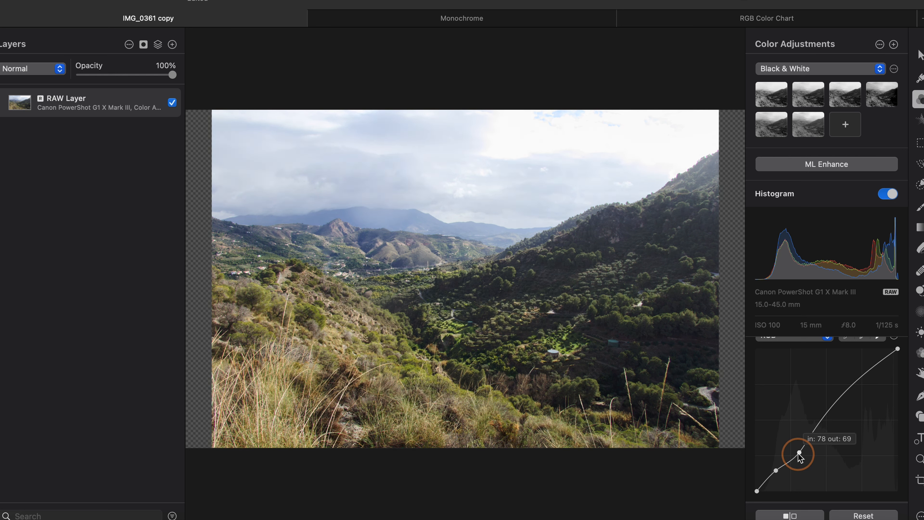
- Add control points in the upper tones and adjust the highlight point
click(810, 436)
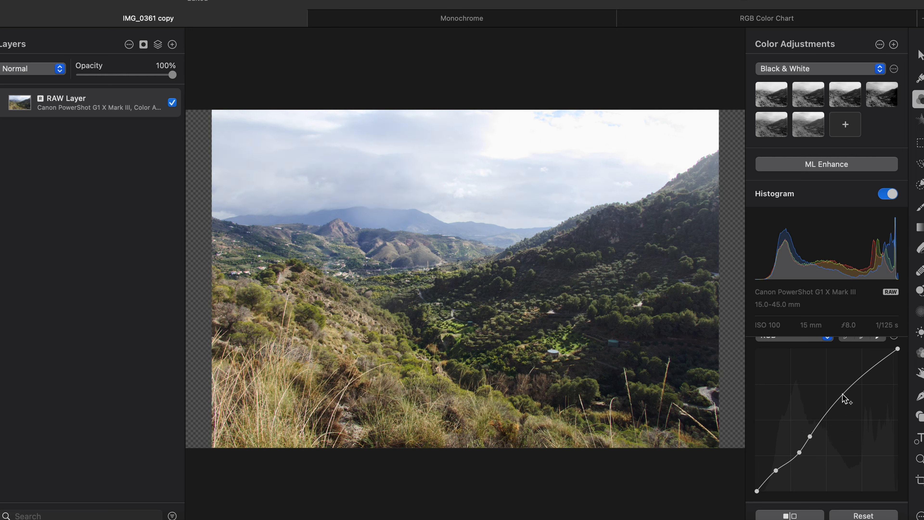
click(843, 395)
mouse_move(843, 395)
mouse_down()
mouse_move(841, 382)
mouse_move(842, 402)
mouse_up()
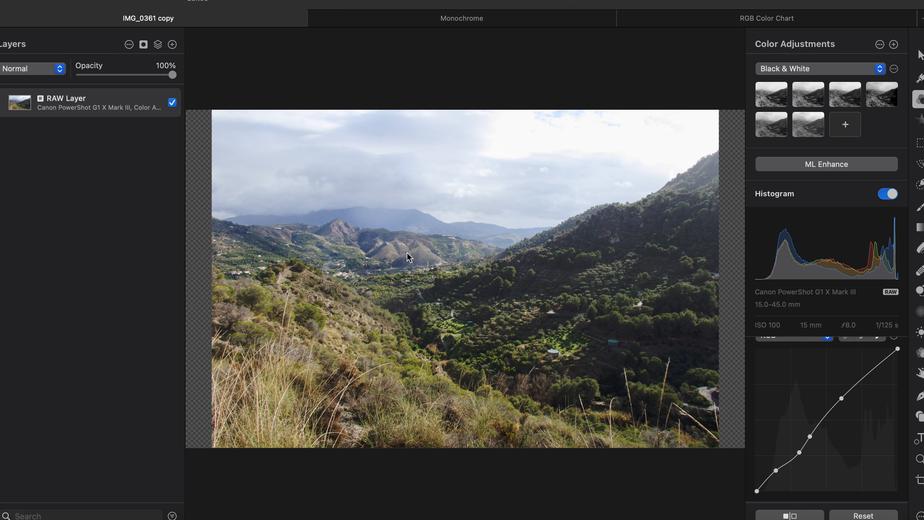
- Shift the orange tones' hue to -16% in Selective Color
scroll(791, 375, down, 5)
scroll(790, 375, down, 3)
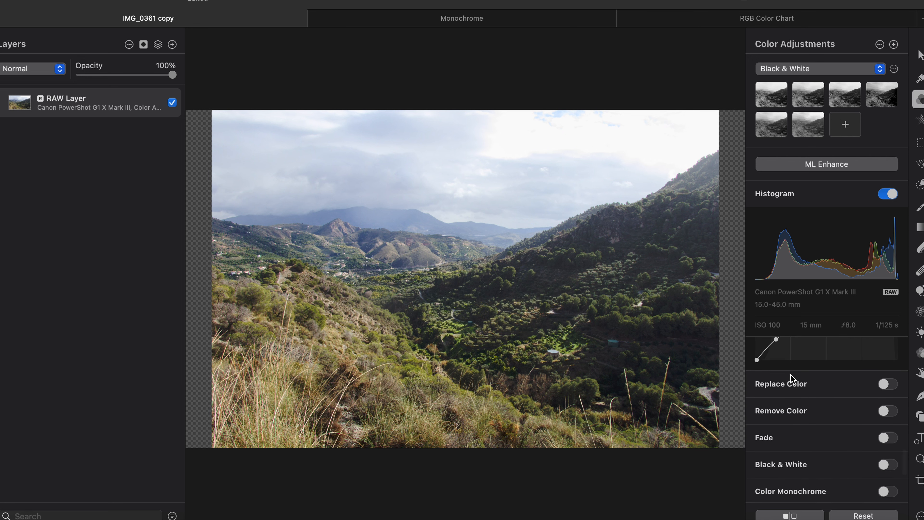
scroll(790, 375, up, 4)
scroll(791, 375, up, 8)
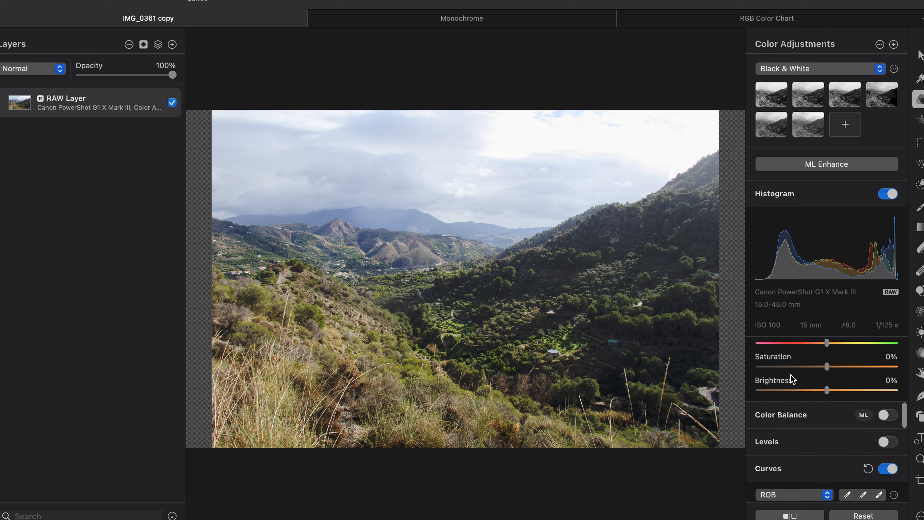
scroll(791, 375, up, 3)
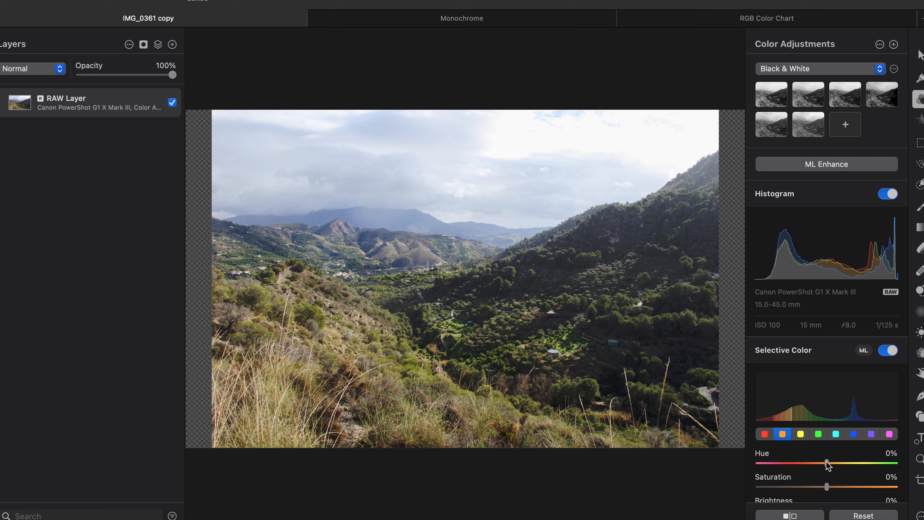
drag(827, 461, 803, 465)
- Boost the orange tones' saturation to 60%
scroll(814, 473, down, 3)
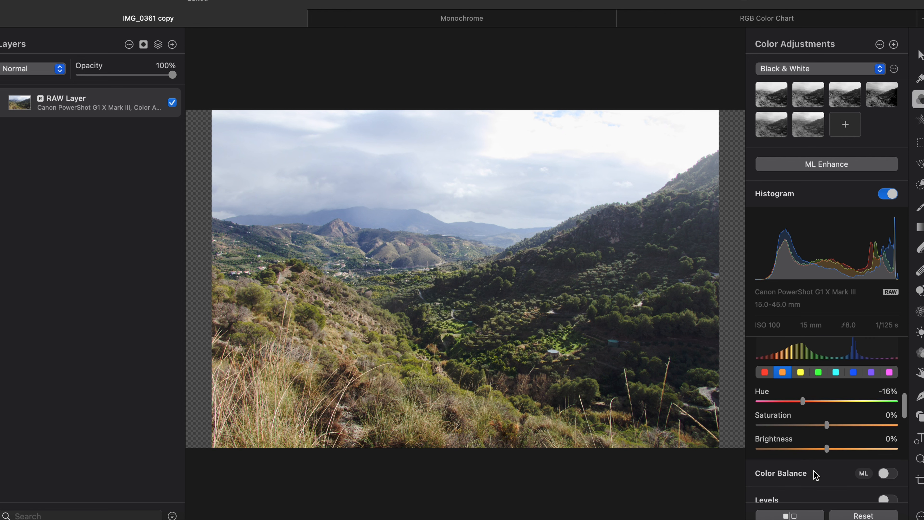
drag(828, 427, 868, 428)
scroll(827, 431, down, 4)
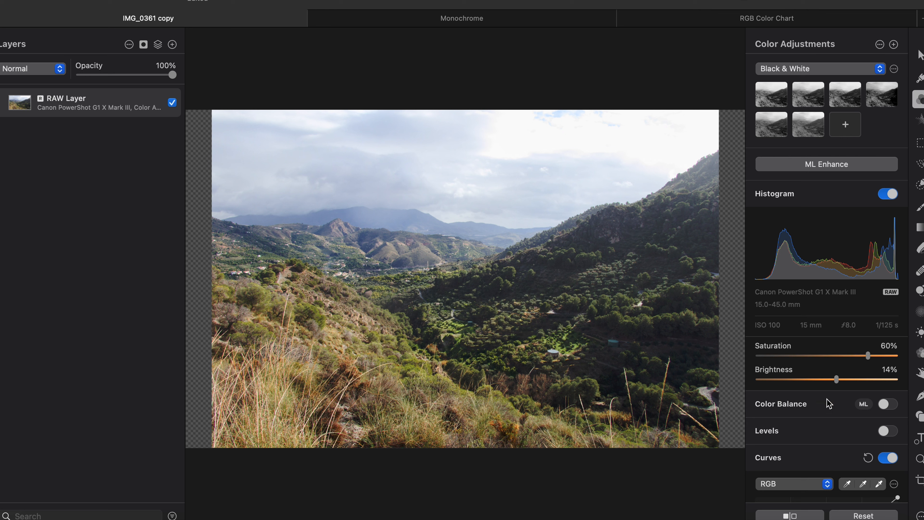
scroll(829, 406, down, 2)
- Enable Levels and raise the black point to about 17% to deepen the shadows
click(885, 398)
scroll(832, 393, down, 5)
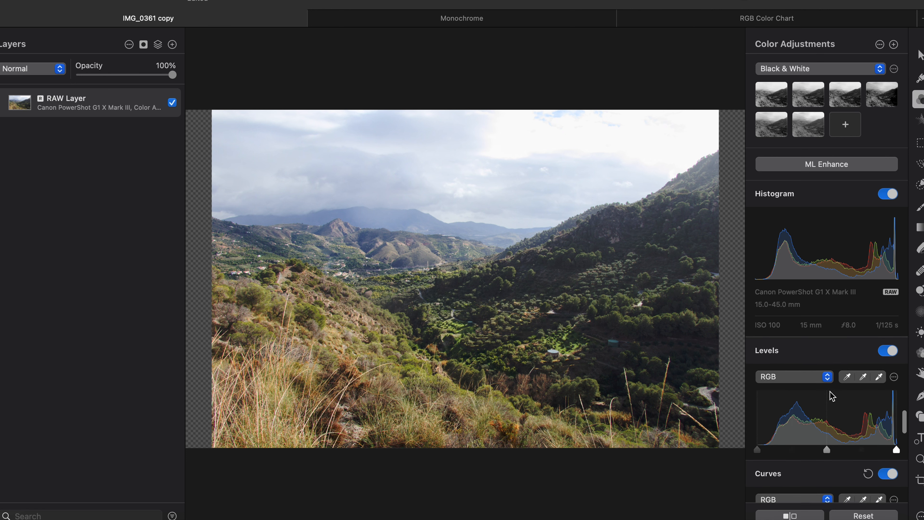
scroll(831, 395, down, 2)
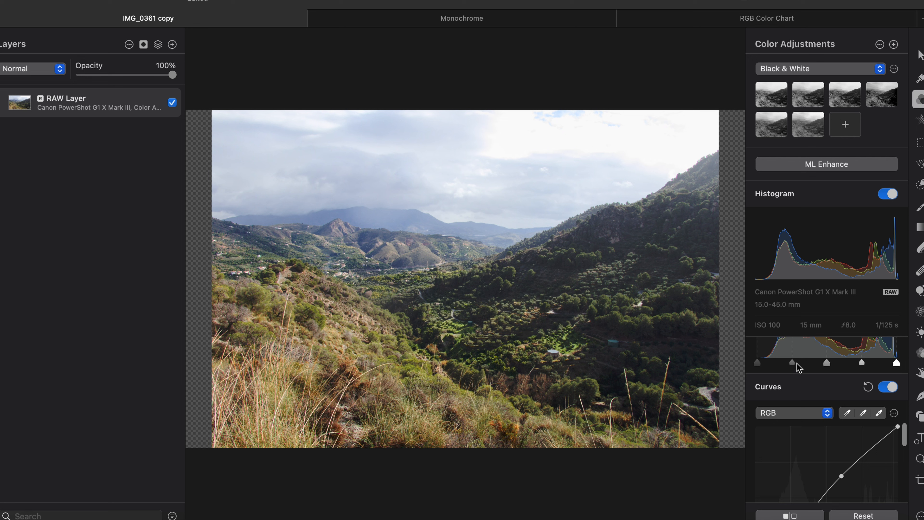
scroll(798, 370, up, 4)
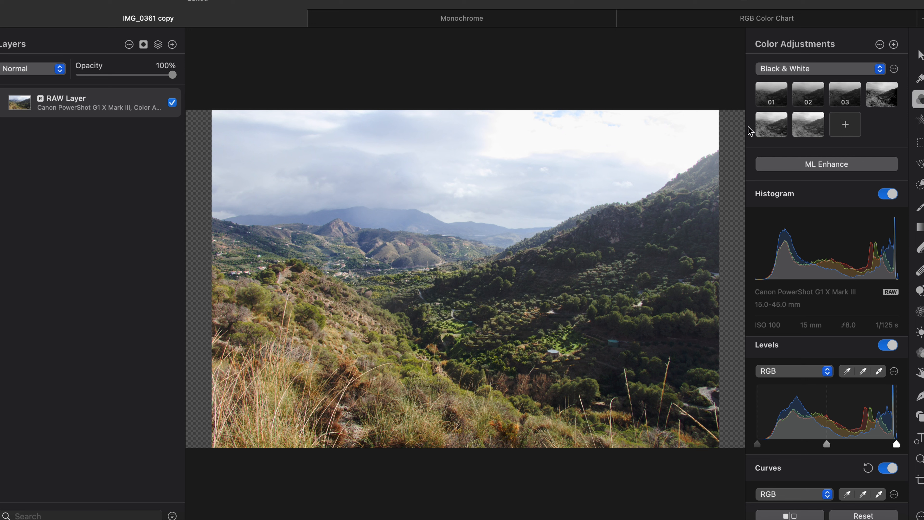
mouse_move(758, 444)
drag(757, 444, 782, 445)
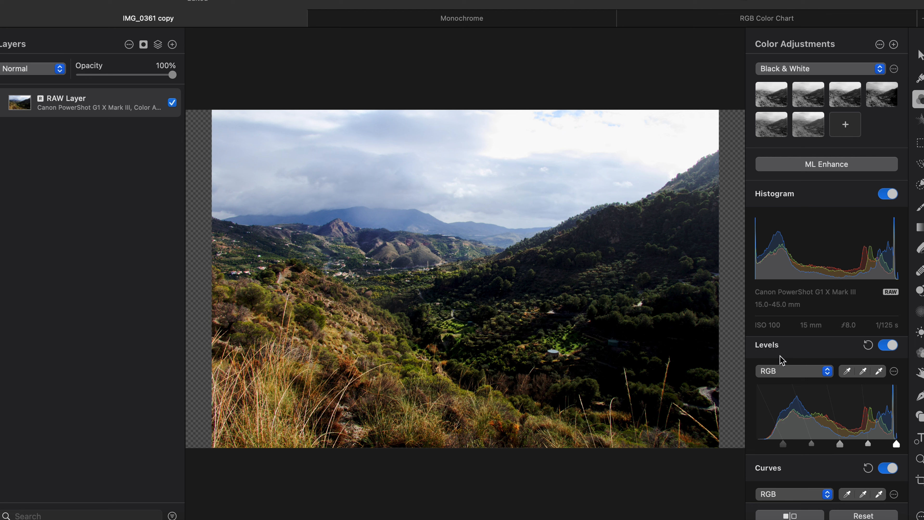
- Return the Levels black point to the far left and lower the midtone level to brighten
mouse_move(782, 446)
drag(783, 447, 751, 447)
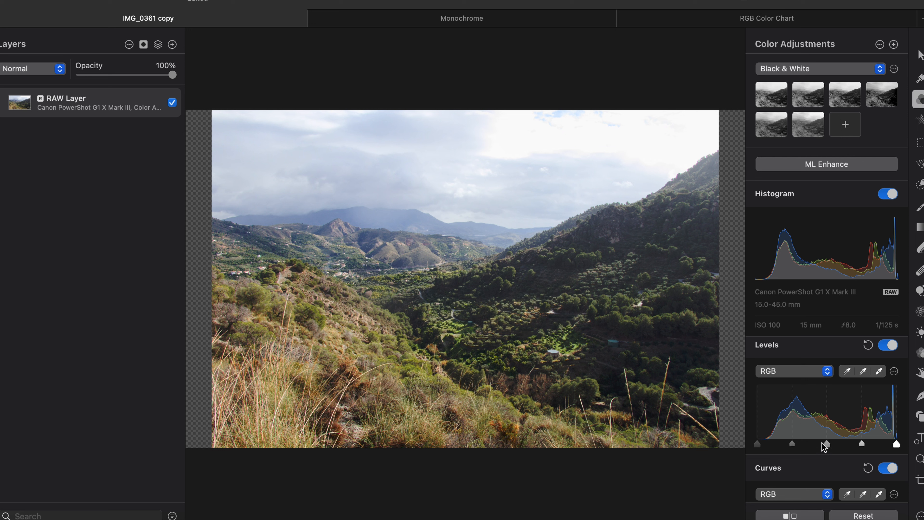
mouse_move(828, 449)
drag(828, 449, 798, 448)
- Fine-tune the highlight and shadow quarter-tone levels, leaving shadows around 29%
mouse_move(792, 450)
mouse_move(861, 446)
mouse_down()
mouse_move(853, 445)
mouse_move(873, 445)
mouse_move(849, 446)
mouse_up()
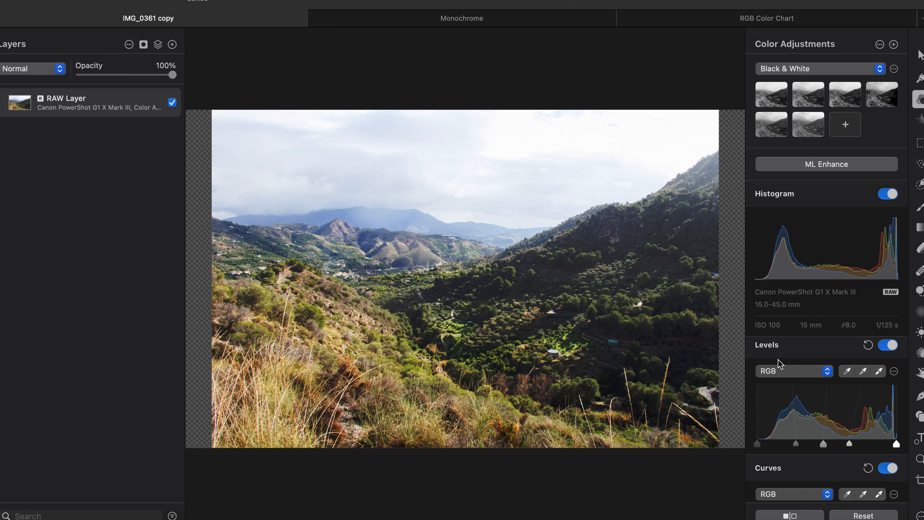
mouse_move(850, 445)
drag(850, 445, 868, 444)
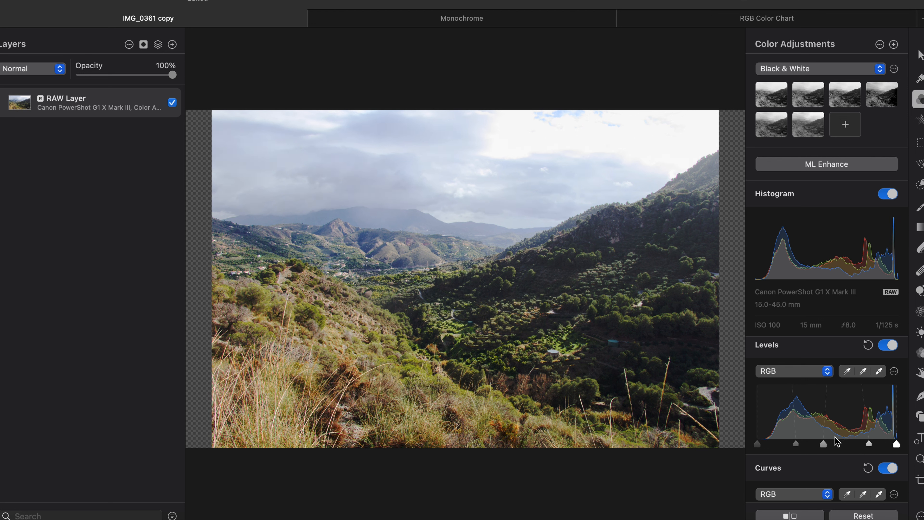
drag(796, 446, 797, 445)
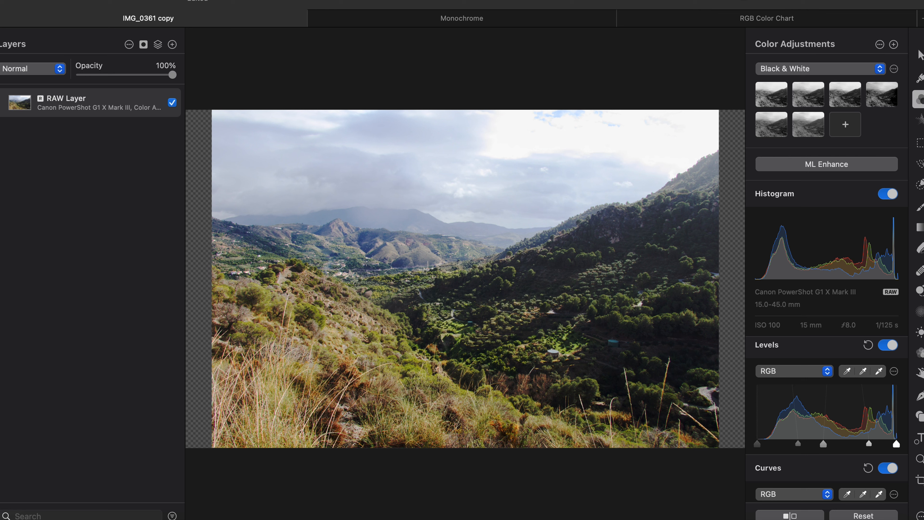
click(366, 0)
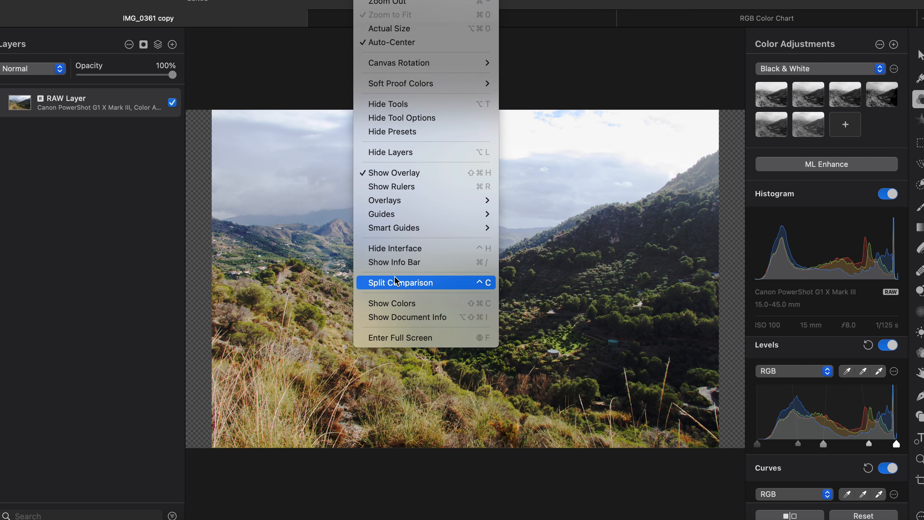
click(396, 284)
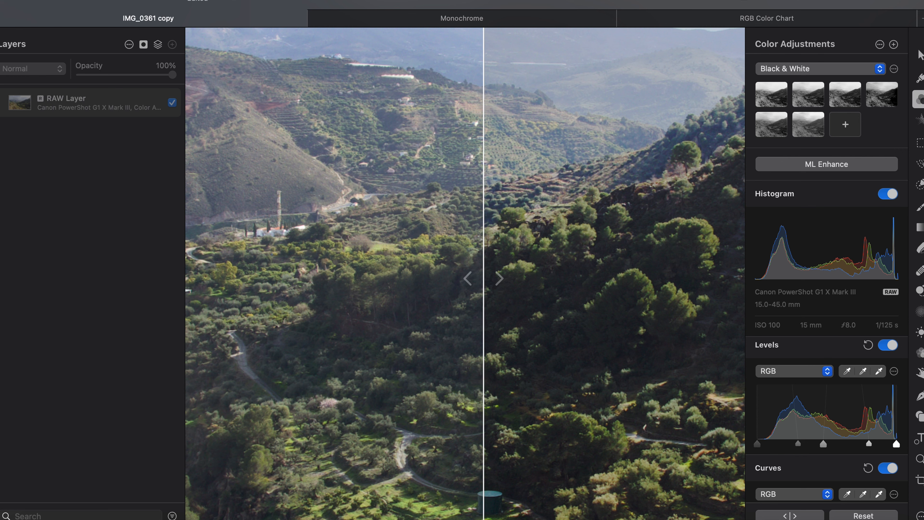
key(super+0)
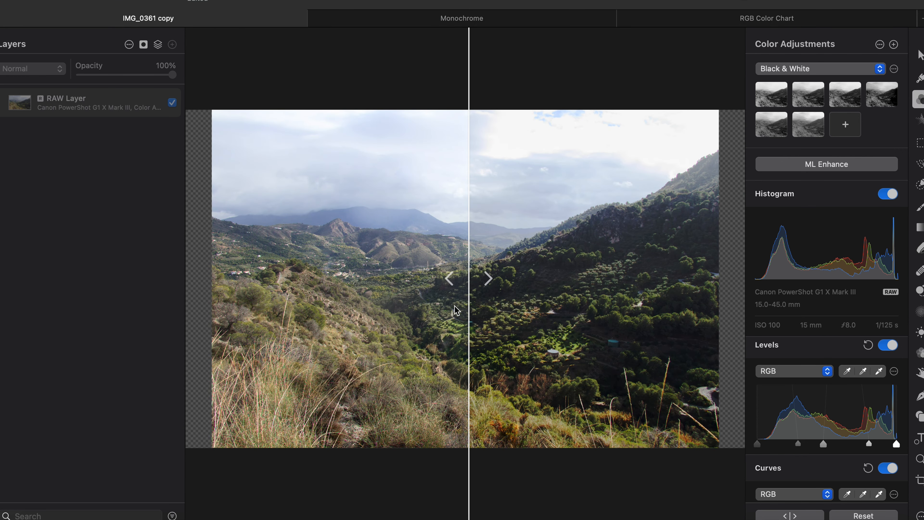
mouse_move(468, 278)
mouse_down()
mouse_move(320, 268)
mouse_move(409, 268)
mouse_move(208, 244)
mouse_move(727, 196)
mouse_move(182, 182)
mouse_move(569, 184)
mouse_move(465, 159)
mouse_move(349, 167)
mouse_move(450, 173)
mouse_move(207, 284)
mouse_move(520, 264)
mouse_move(483, 269)
mouse_up()
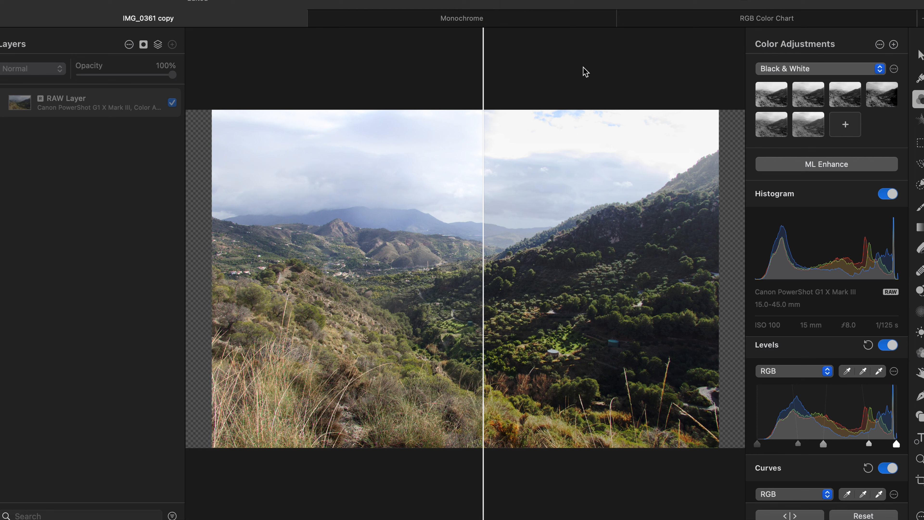
click(642, 65)
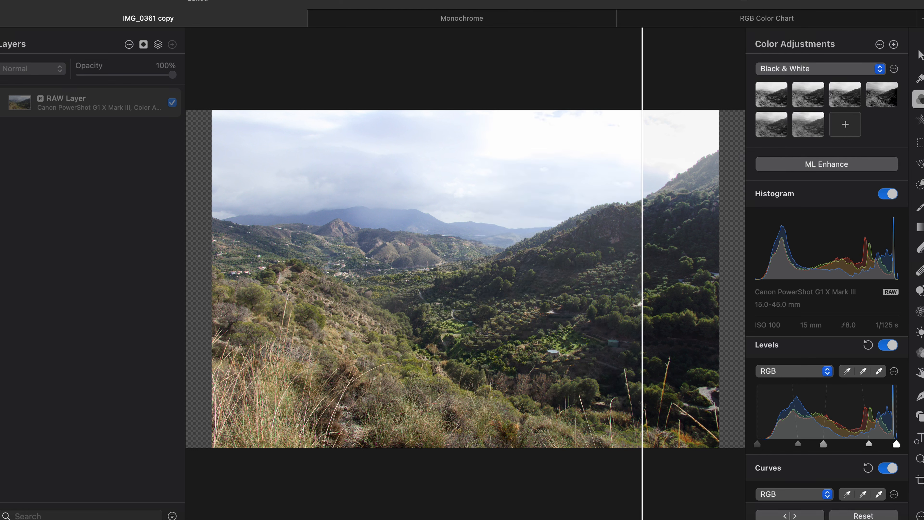
click(366, 0)
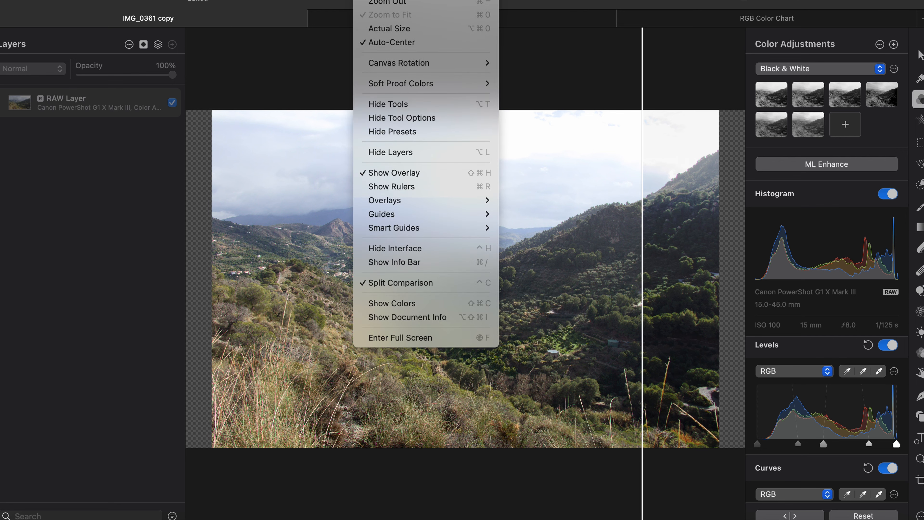
click(390, 283)
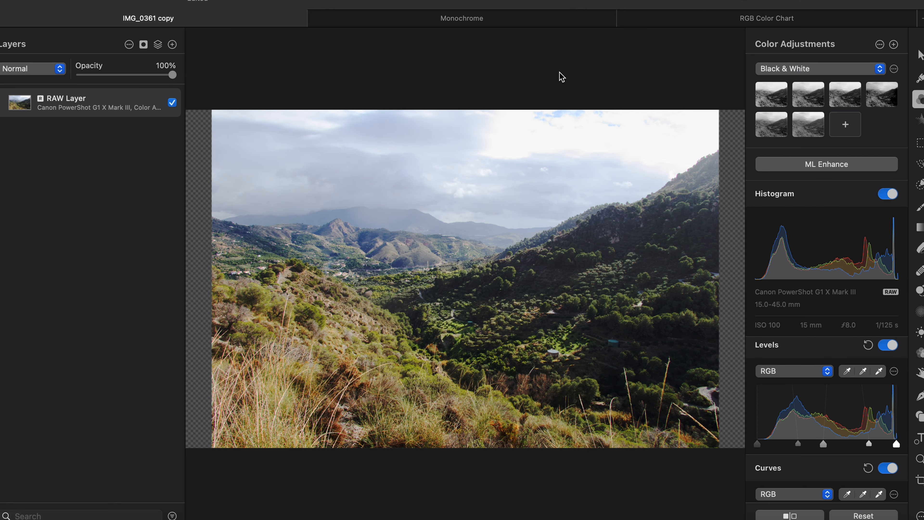